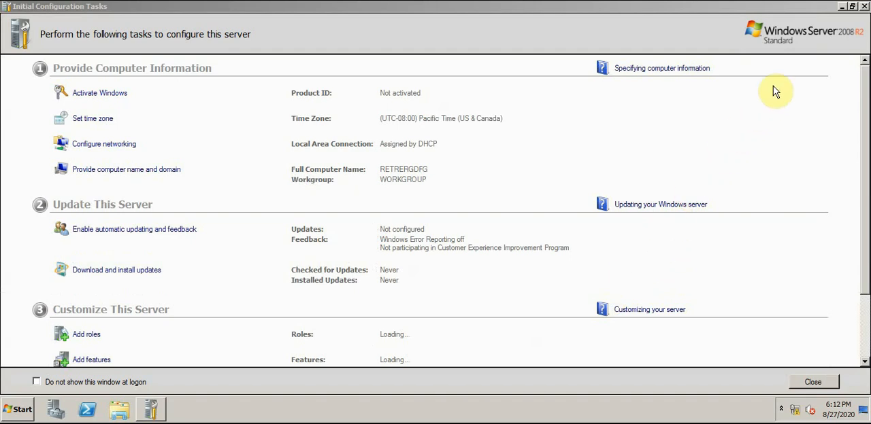
# Minimize the Initial Configuration Tasks window and set the system clock to 8:00 PM
pyautogui.click(841, 6)
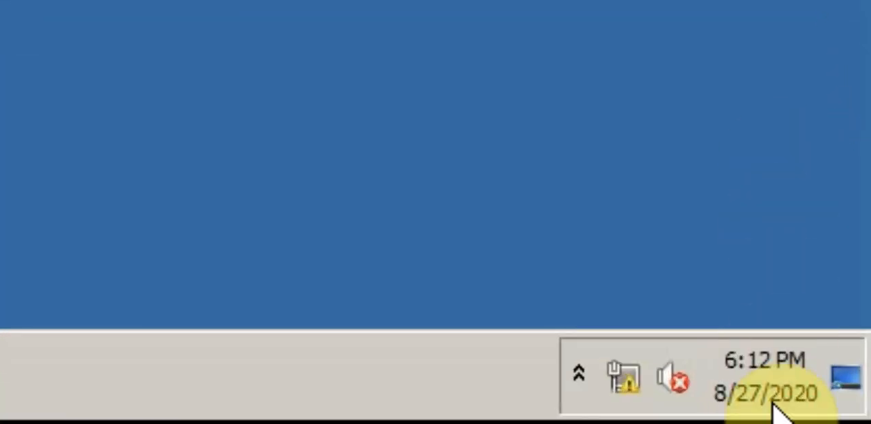
pyautogui.click(811, 411)
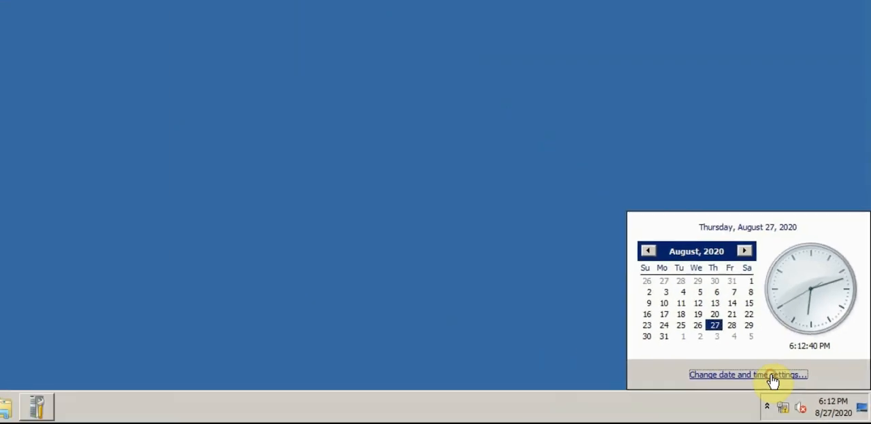
pyautogui.click(602, 289)
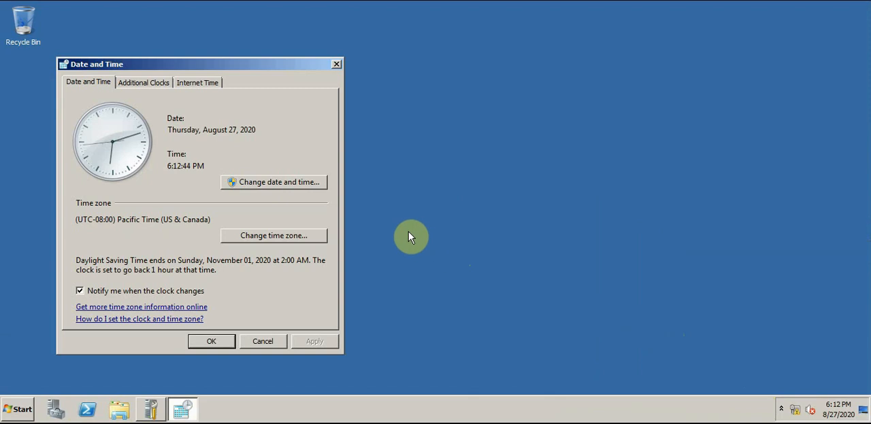
pyautogui.click(287, 184)
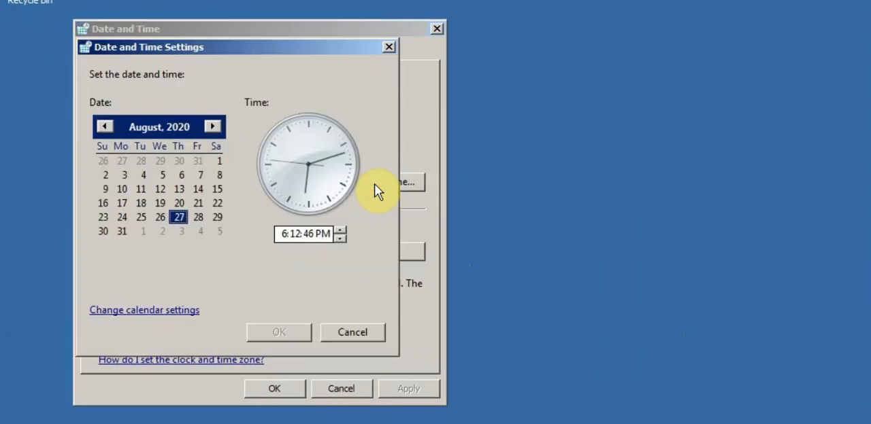
pyautogui.click(289, 235)
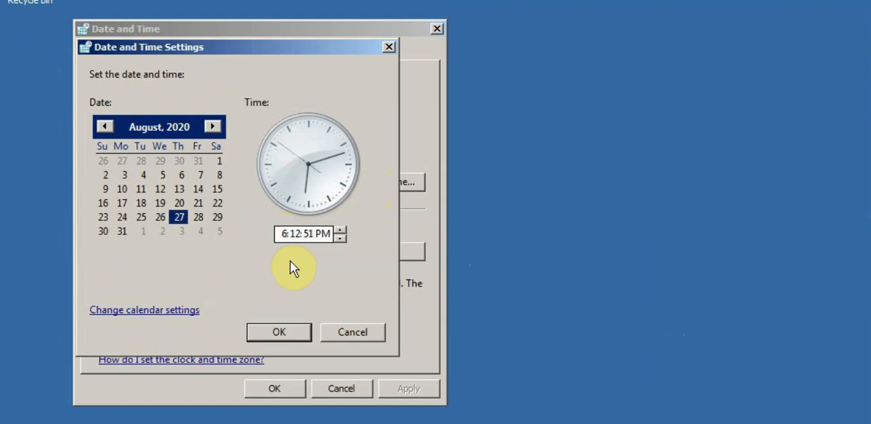
pyautogui.write('8')
pyautogui.click(300, 234)
pyautogui.press('BackSpace')
pyautogui.press('BackSpace')
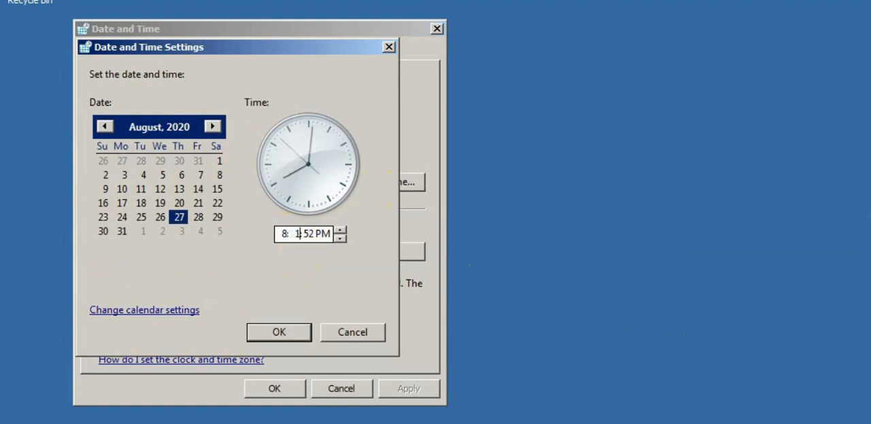
pyautogui.write('00')
pyautogui.click(277, 329)
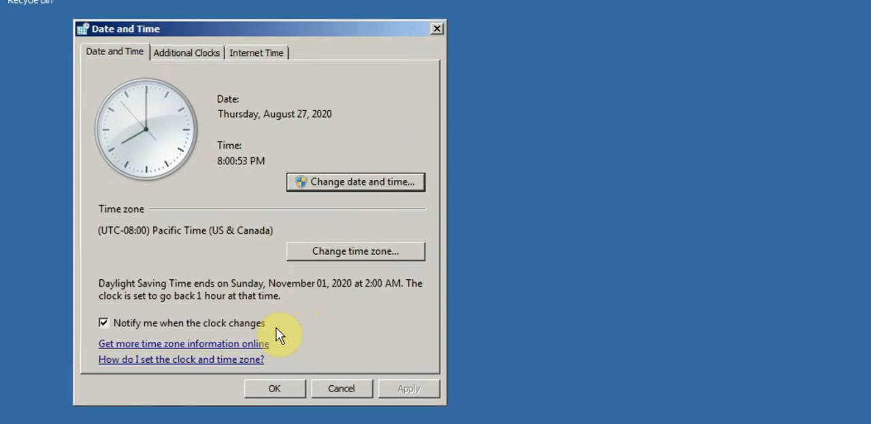
pyautogui.click(271, 393)
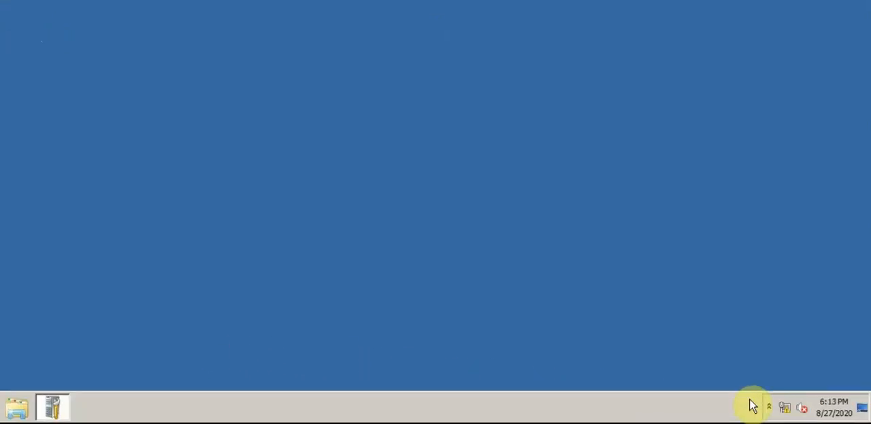
# Open the Internet Protocol Version 4 (TCP/IPv4) properties of the Local Area Connection
pyautogui.click(784, 408)
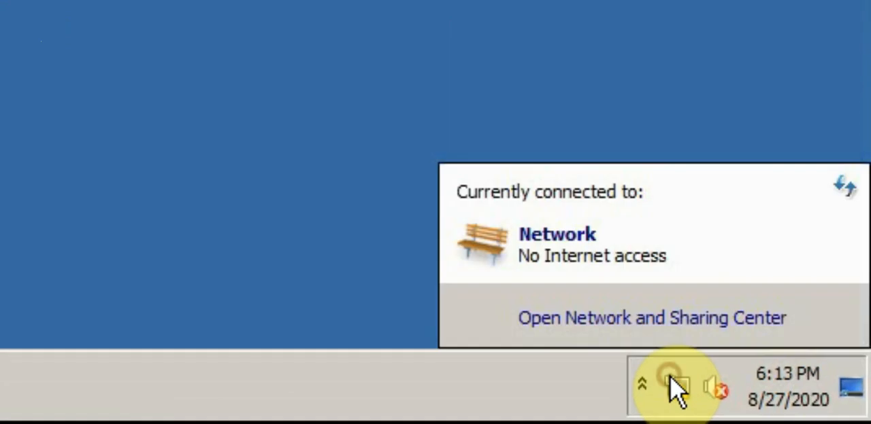
pyautogui.click(631, 319)
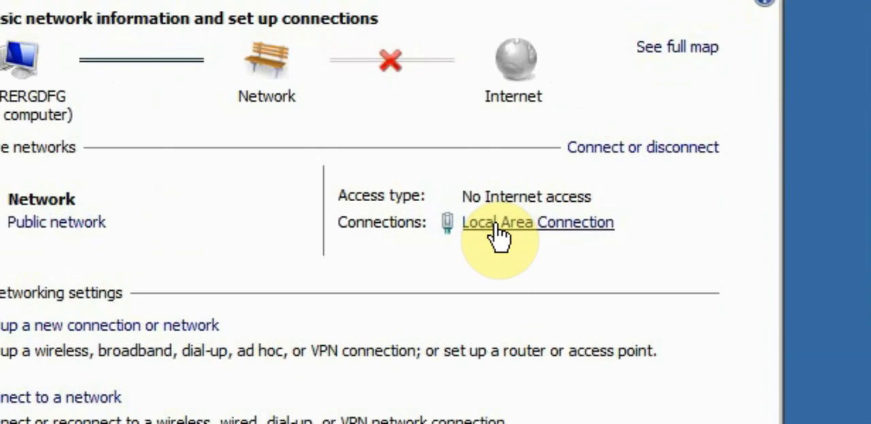
pyautogui.click(568, 173)
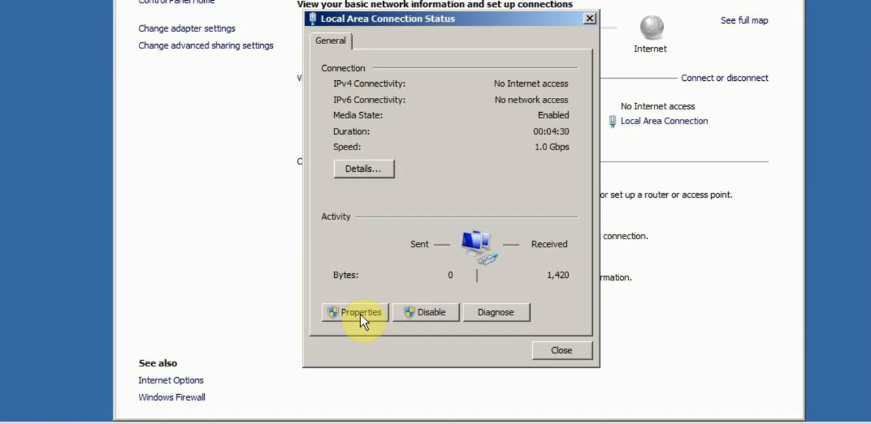
pyautogui.click(361, 317)
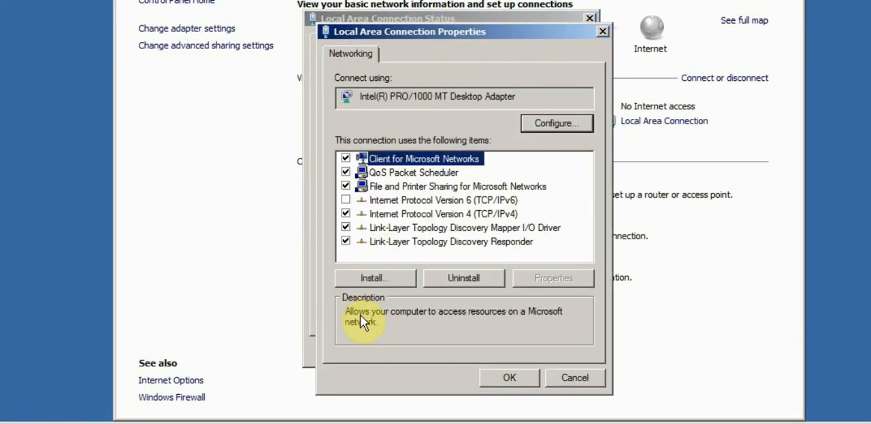
pyautogui.doubleClick(411, 215)
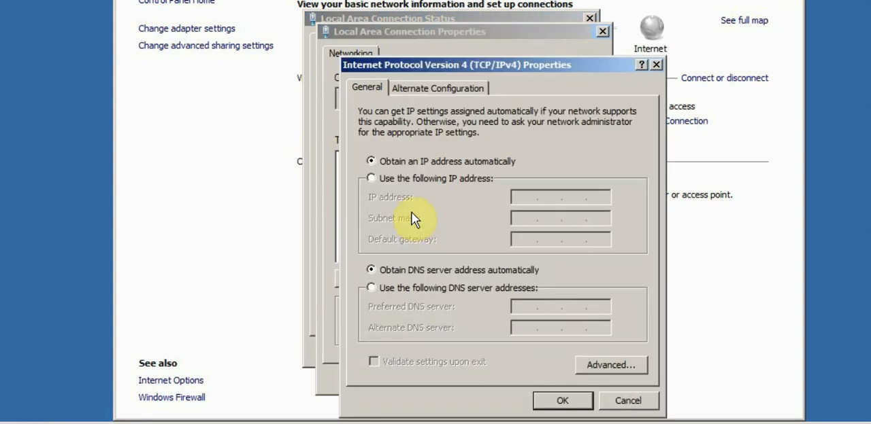
# Assign the static IP address 192.168.0.1 with subnet mask 255.255.255.0
pyautogui.click(401, 178)
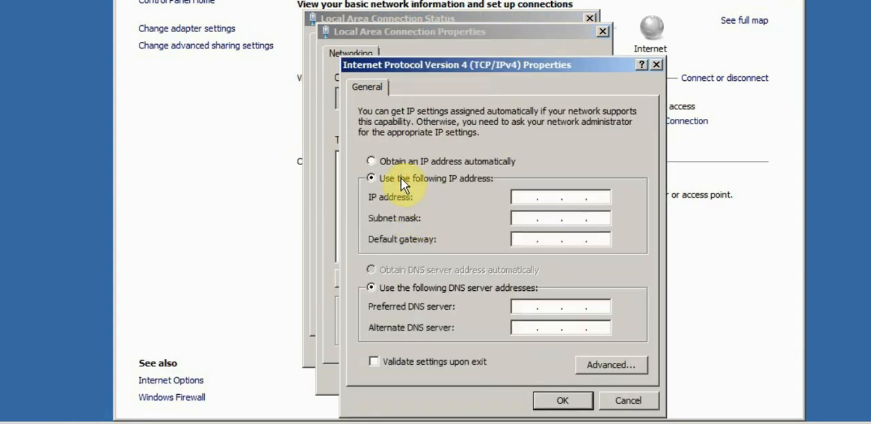
pyautogui.click(520, 196)
pyautogui.write('192 . 1680 .1')
pyautogui.click(525, 217)
# Set the connection's default gateway to 192.168.0.1
pyautogui.click(520, 241)
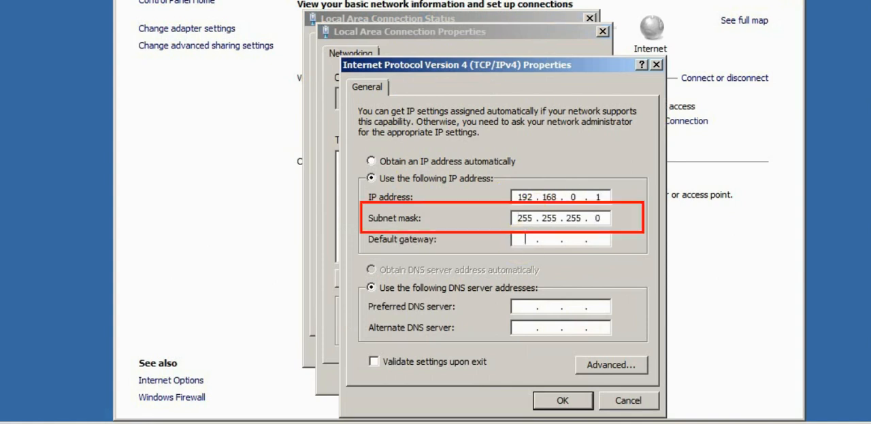
pyautogui.write('192.16')
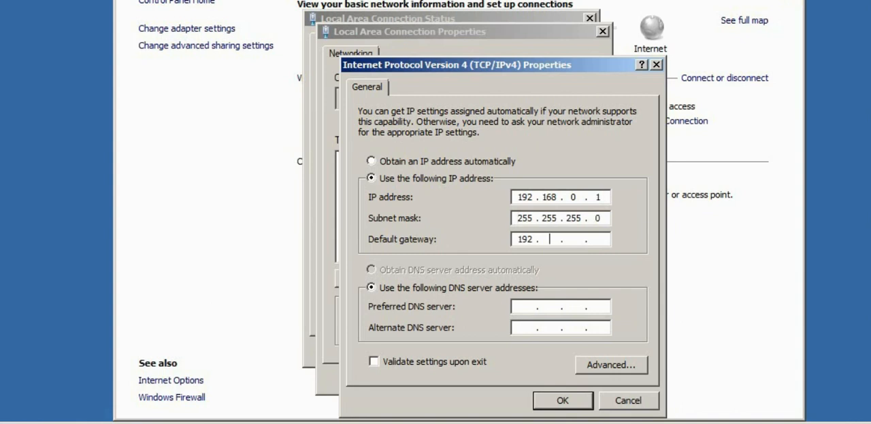
pyautogui.write('8.0.1')
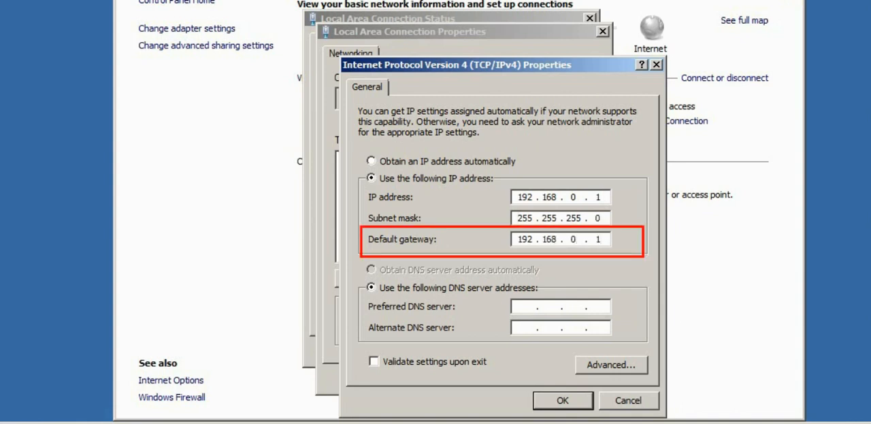
# Set the preferred DNS server to 192.168.0.1, save the connection settings and close the network windows
pyautogui.click(521, 307)
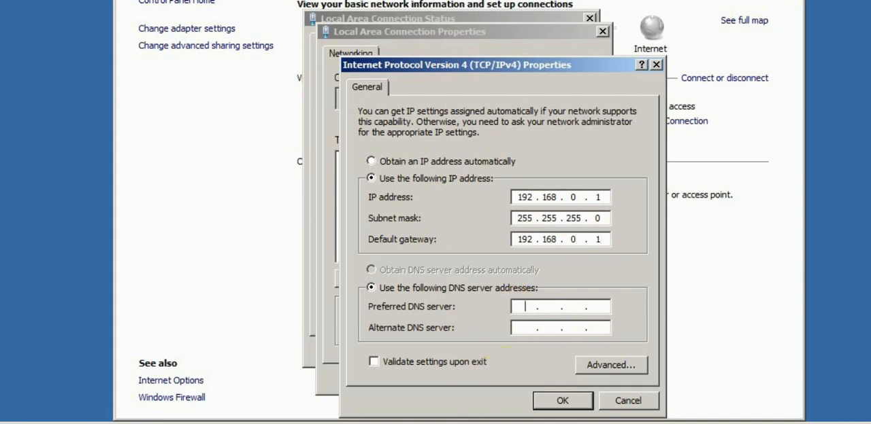
pyautogui.write('192 . 1680.1')
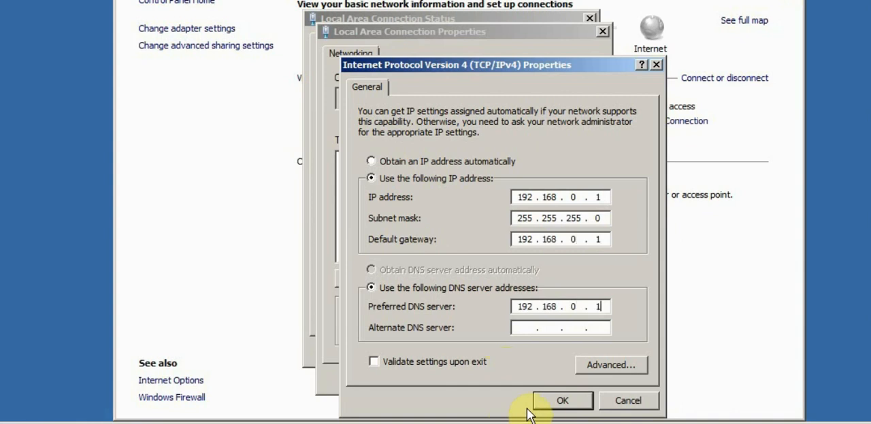
pyautogui.click(554, 404)
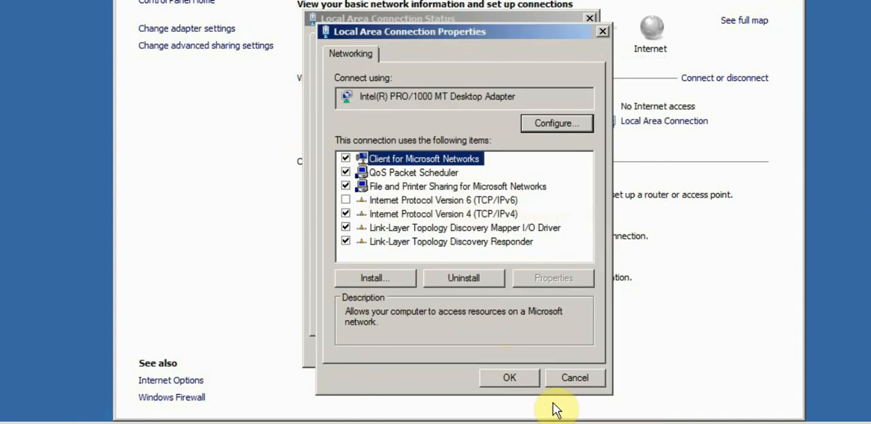
pyautogui.click(508, 379)
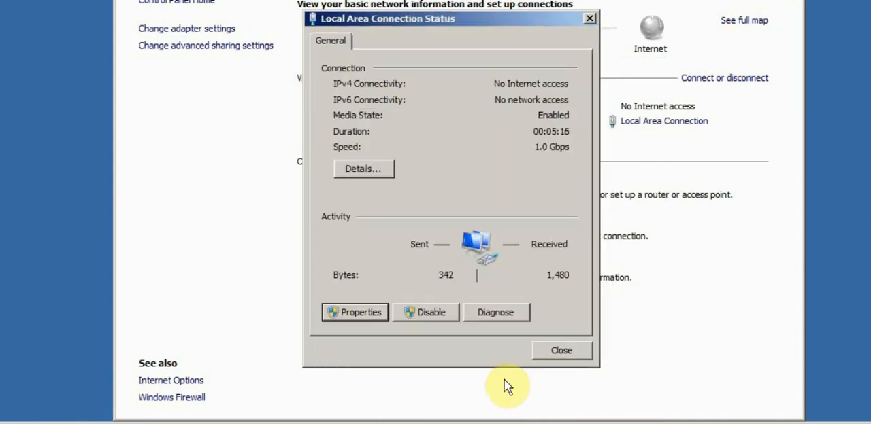
pyautogui.click(557, 349)
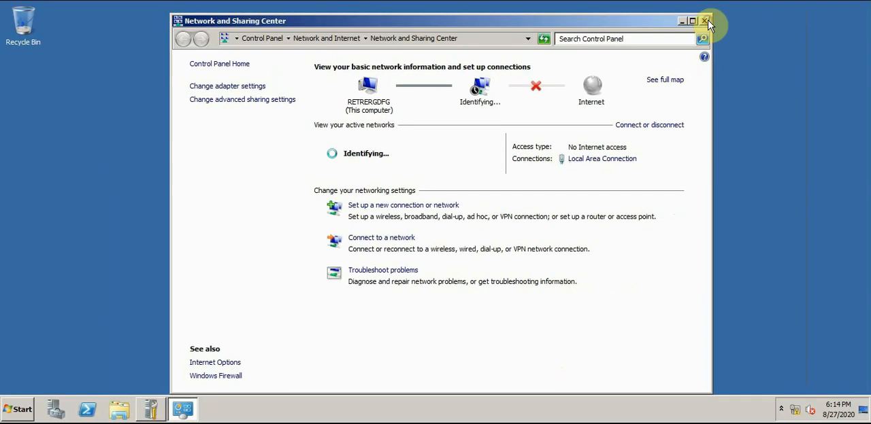
pyautogui.click(706, 24)
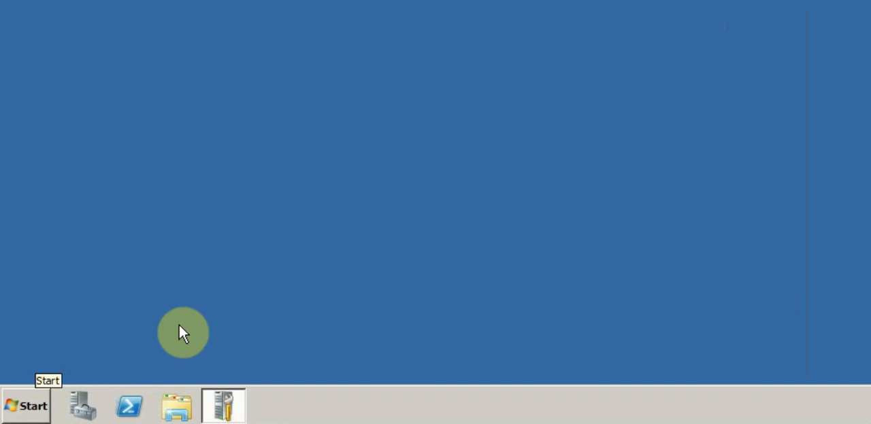
# In the computer's system properties, allow Remote Desktop connections from computers running any version of Remote Desktop
pyautogui.click(34, 408)
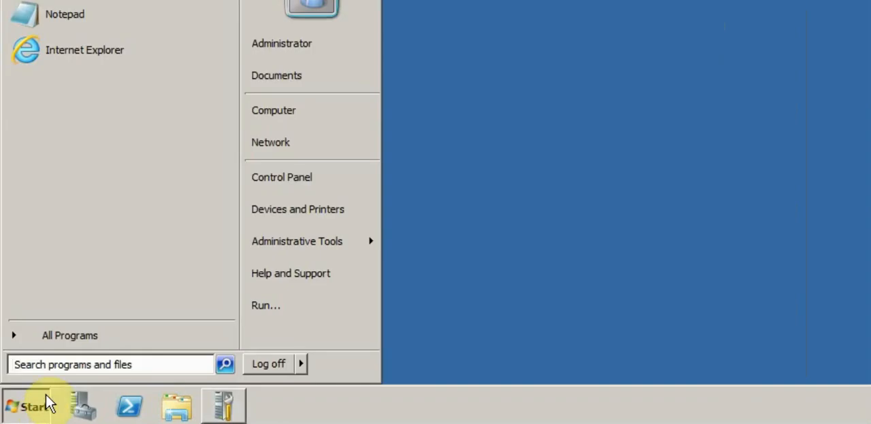
pyautogui.rightClick(260, 112)
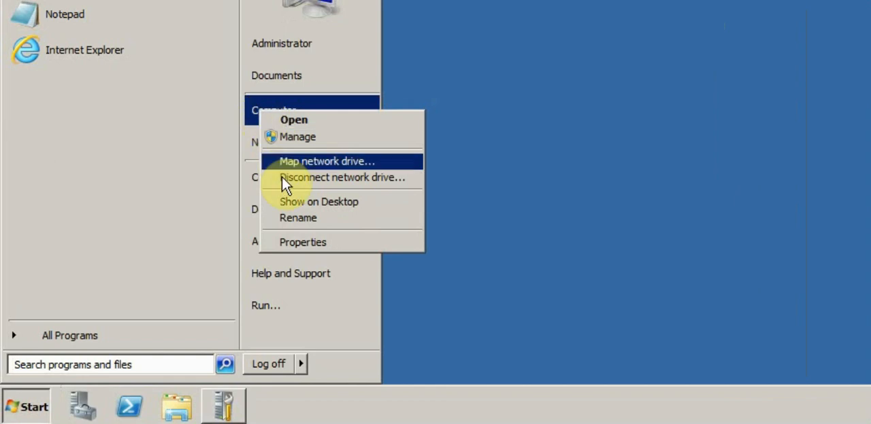
pyautogui.click(277, 243)
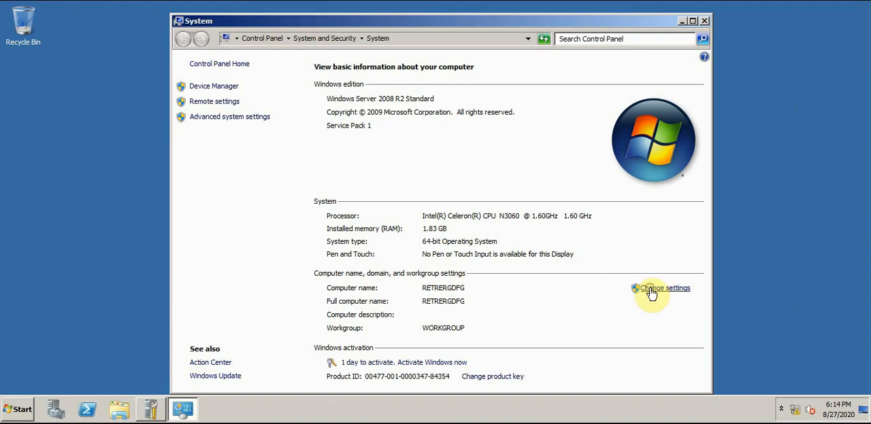
pyautogui.click(651, 290)
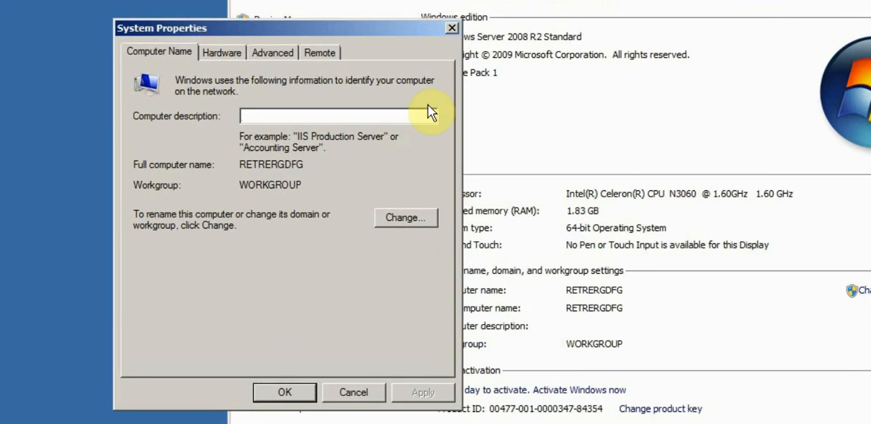
pyautogui.click(314, 55)
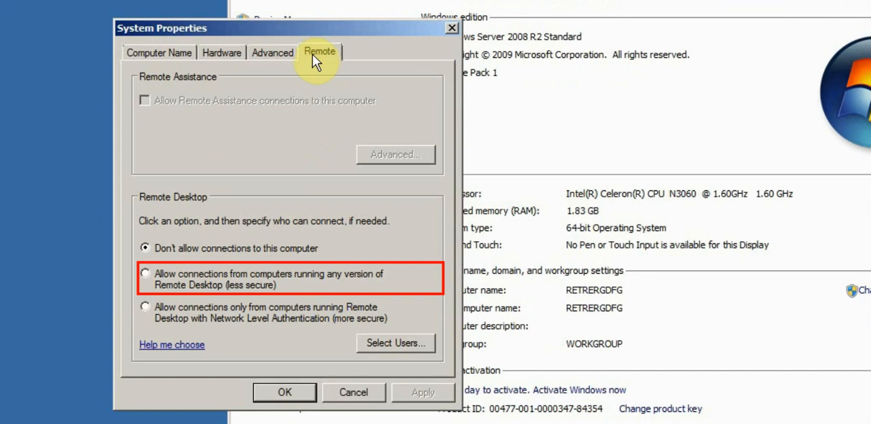
pyautogui.click(144, 273)
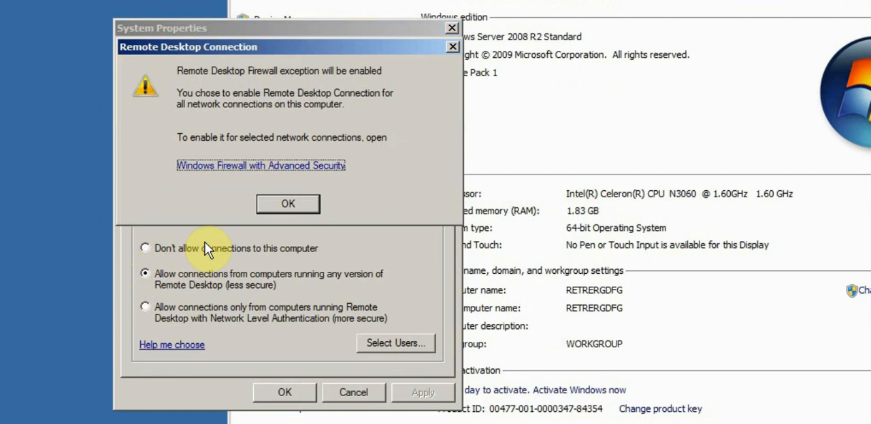
pyautogui.click(286, 205)
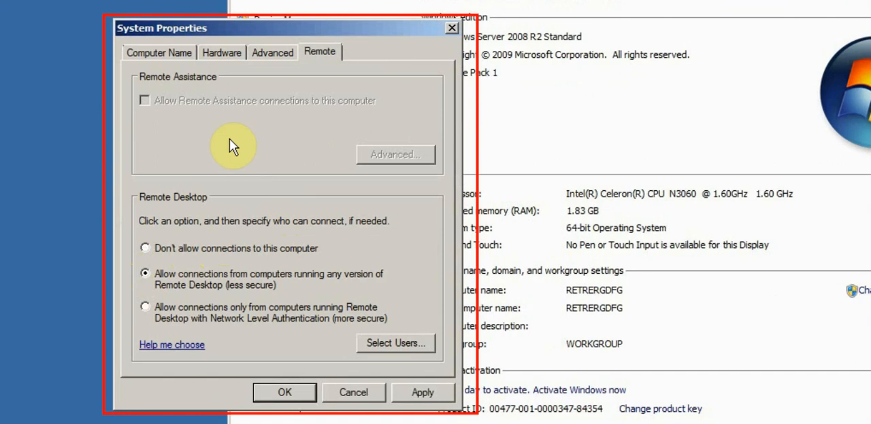
# Rename the computer to SERVER, close the system properties and restart the machine to apply the changes
pyautogui.click(156, 54)
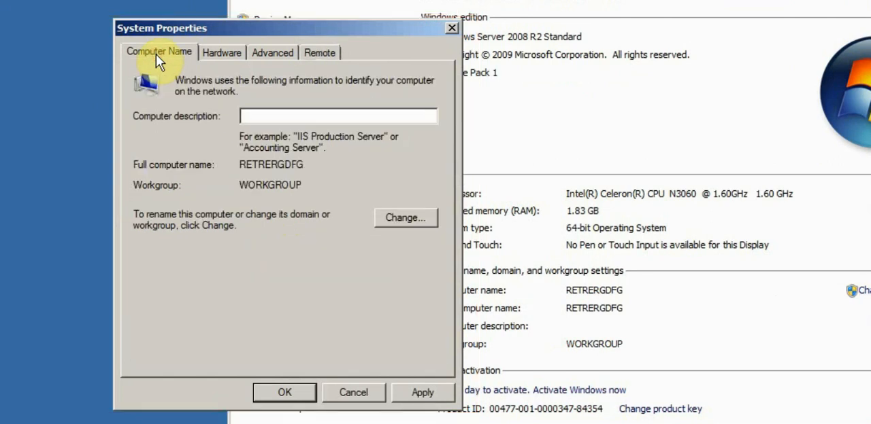
pyautogui.click(399, 218)
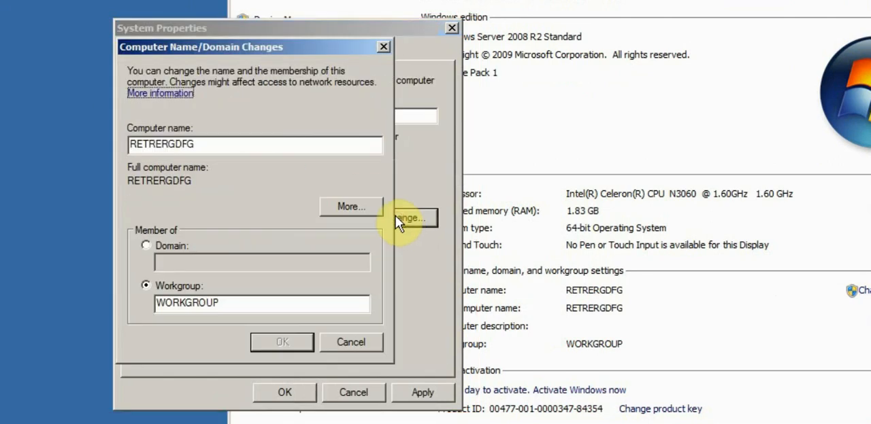
pyautogui.doubleClick(208, 144)
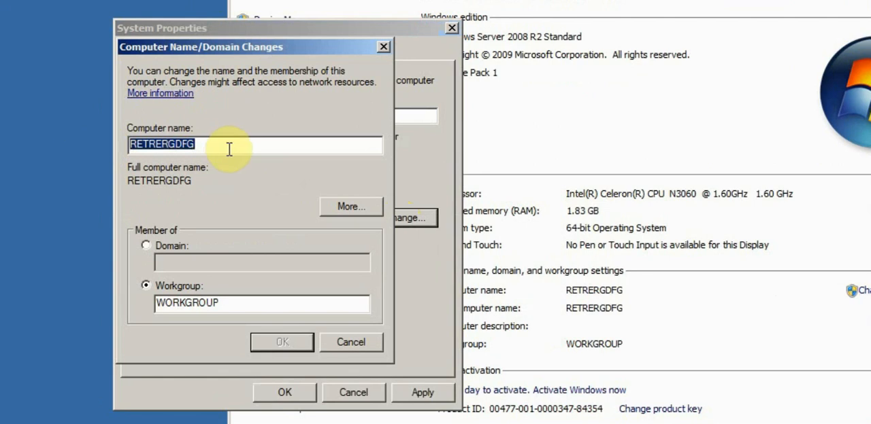
pyautogui.write('SER')
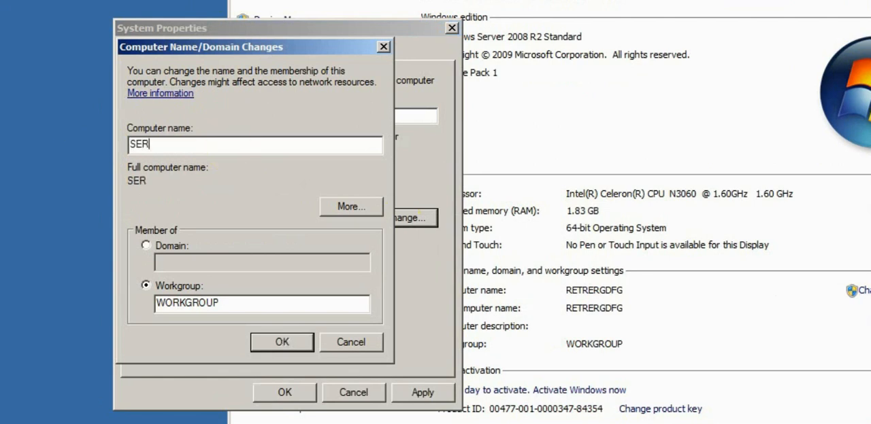
pyautogui.write('VER')
pyautogui.click(259, 347)
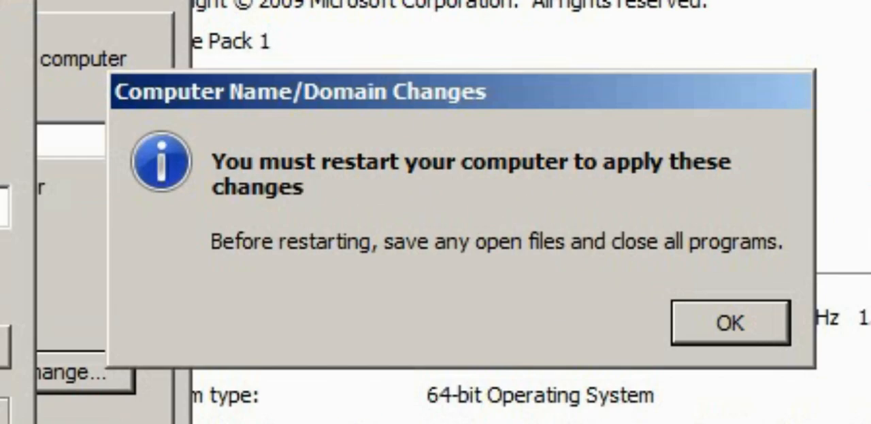
pyautogui.click(687, 335)
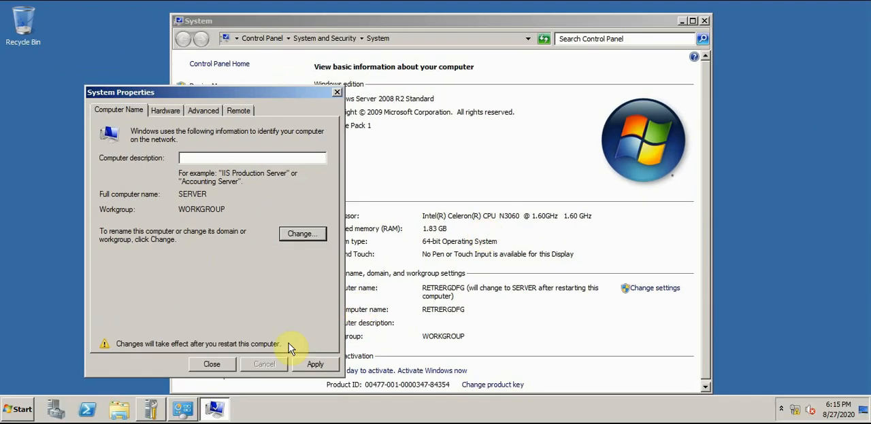
pyautogui.click(212, 365)
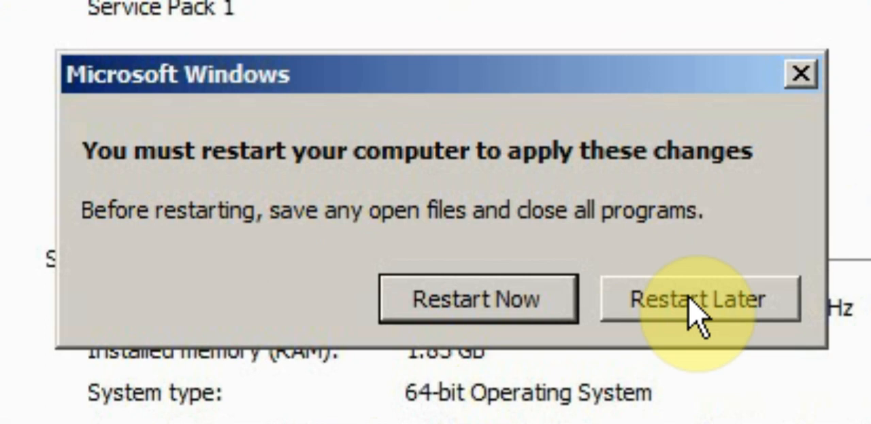
pyautogui.click(524, 300)
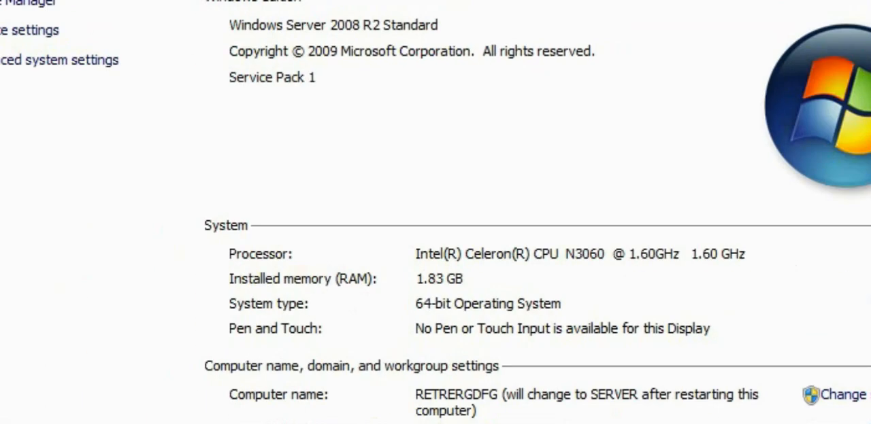